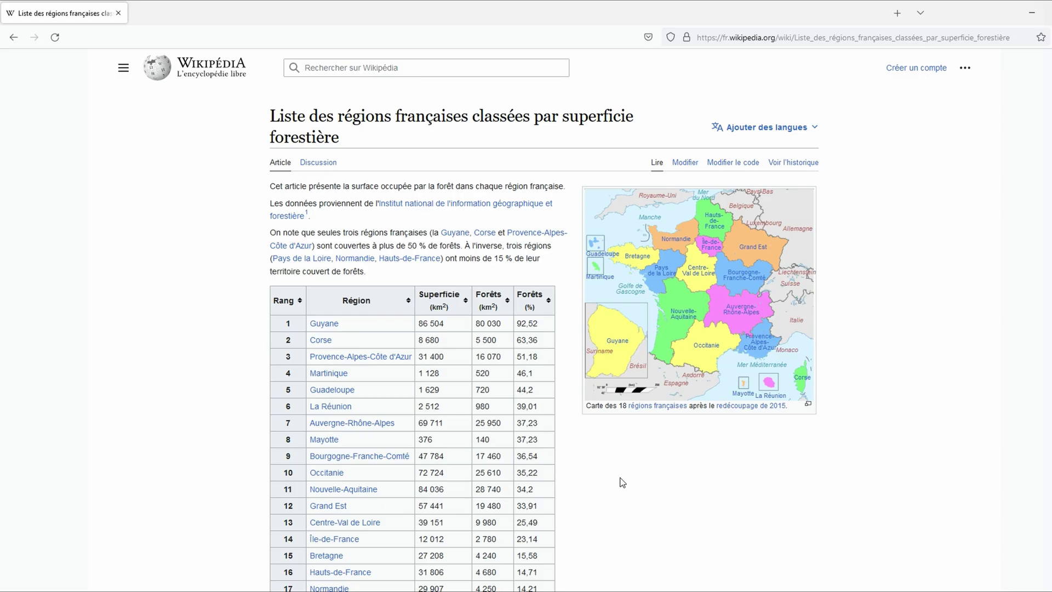
Step: Select the Wikipedia forest-by-region table from the Total row up to the Rang header and copy it
scroll(622, 483, down, 2)
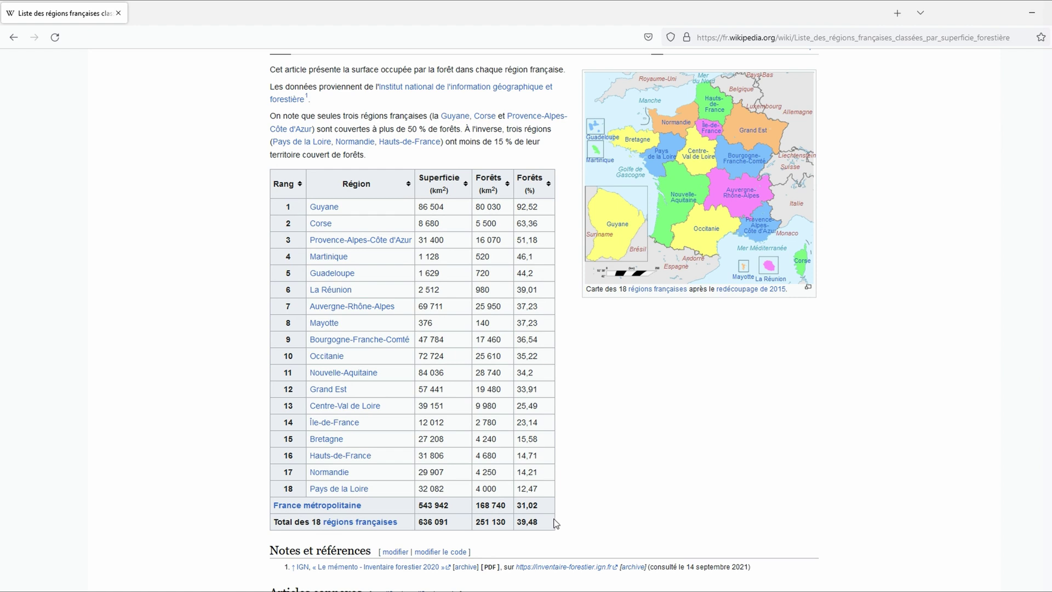
drag(556, 521, 275, 185)
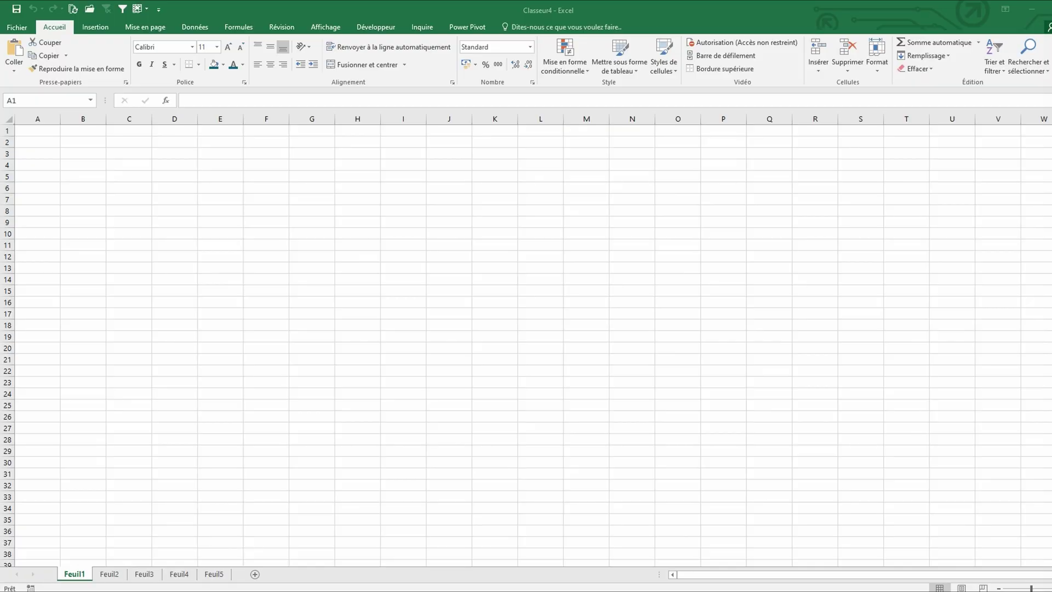
Step: Paste the forest table into Classeur4, undo the paste, and go back to the Wikipedia page
key(ctrl+v)
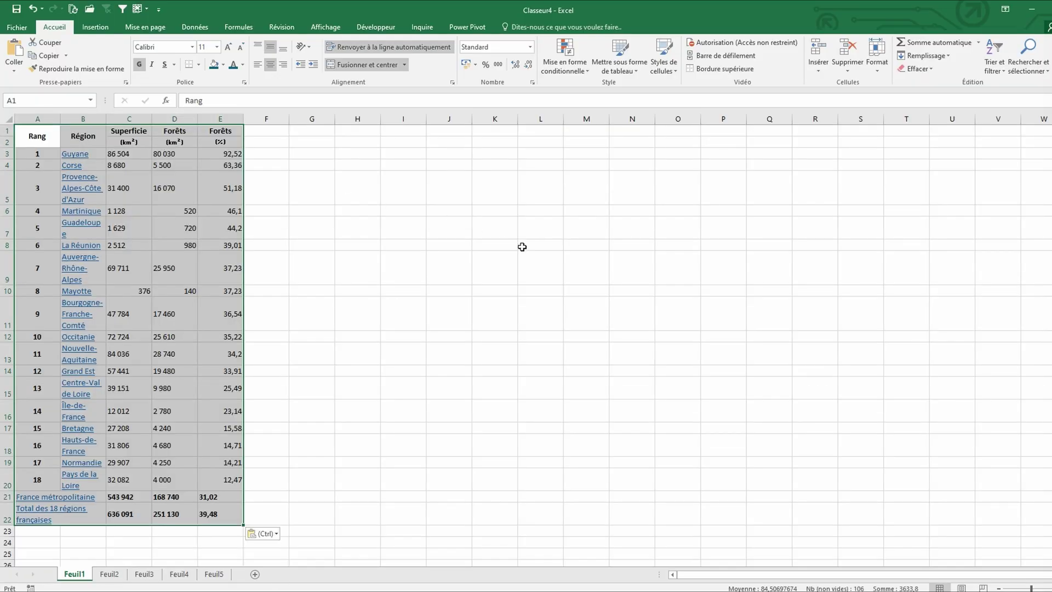
key(ctrl+z)
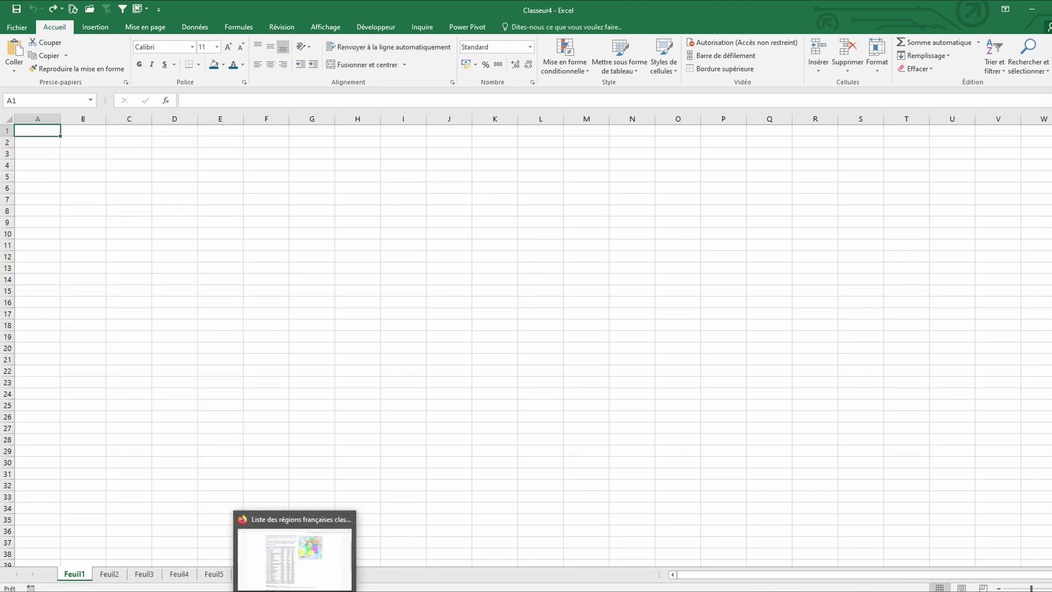
click(290, 554)
Step: Copy the Wikipedia article's URL from the address bar and go back to the Classeur4 workbook
click(736, 38)
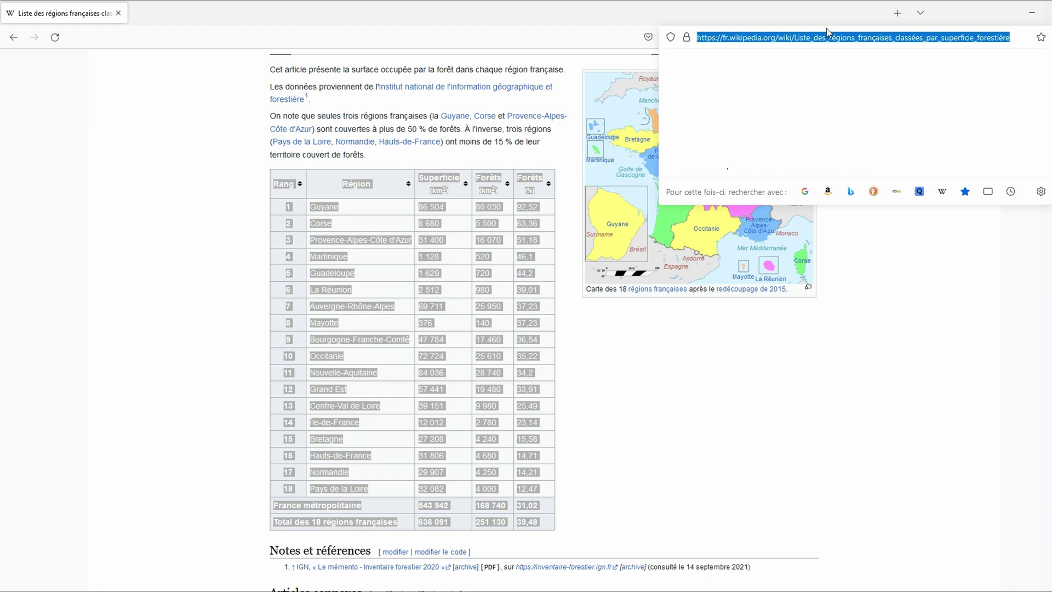
click(944, 276)
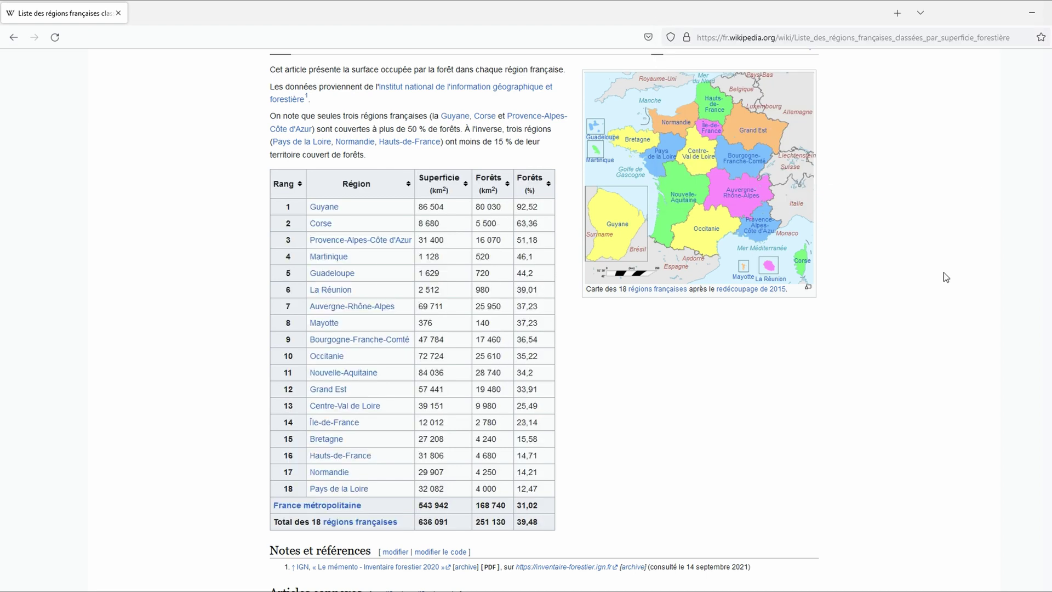
key(alt+Tab)
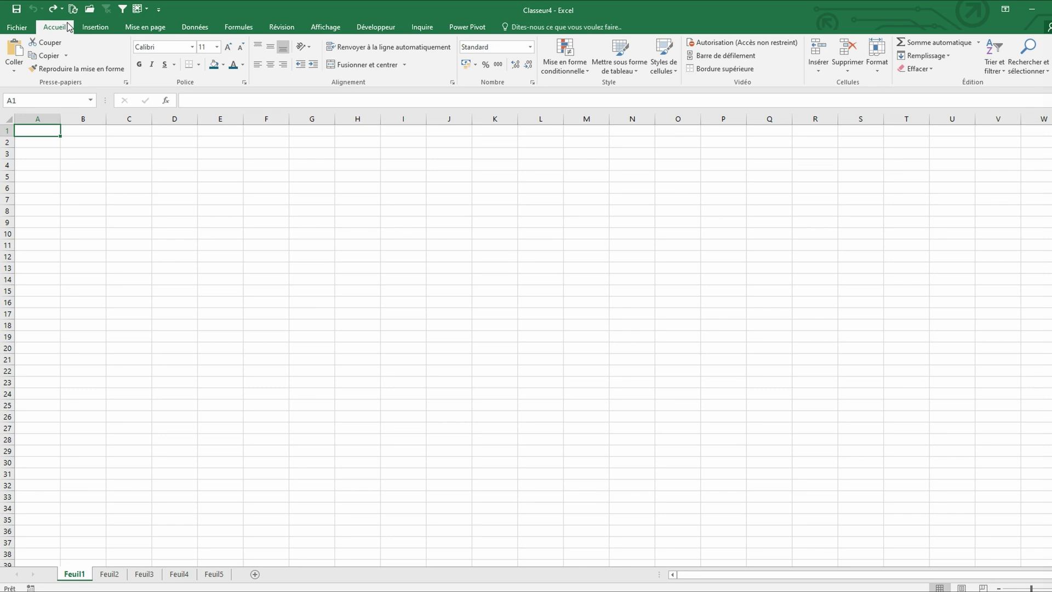
Step: Start a Données > Nouvelle requête > À partir du web query
click(199, 31)
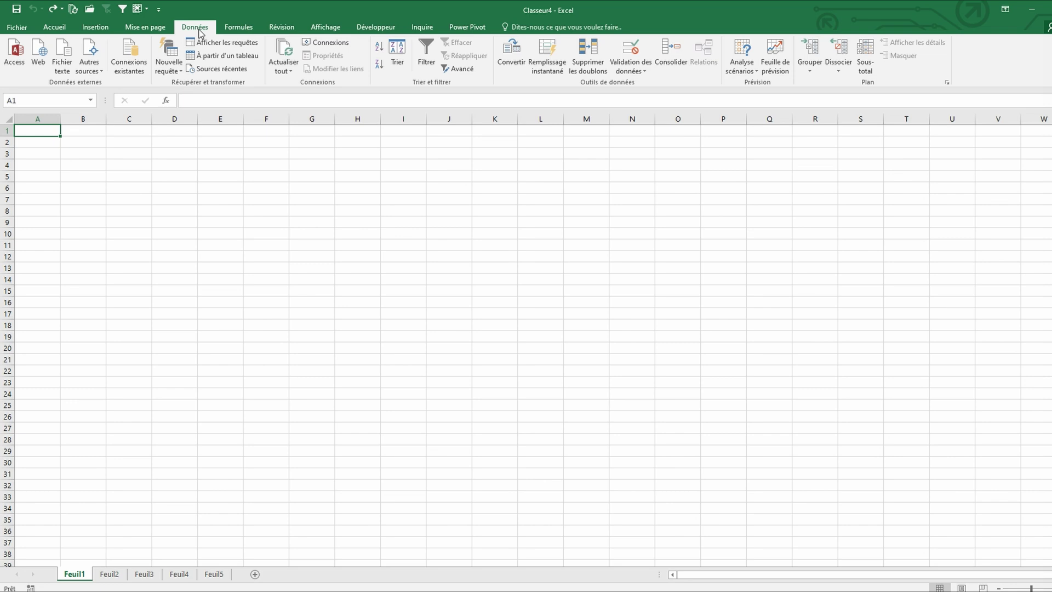
click(172, 70)
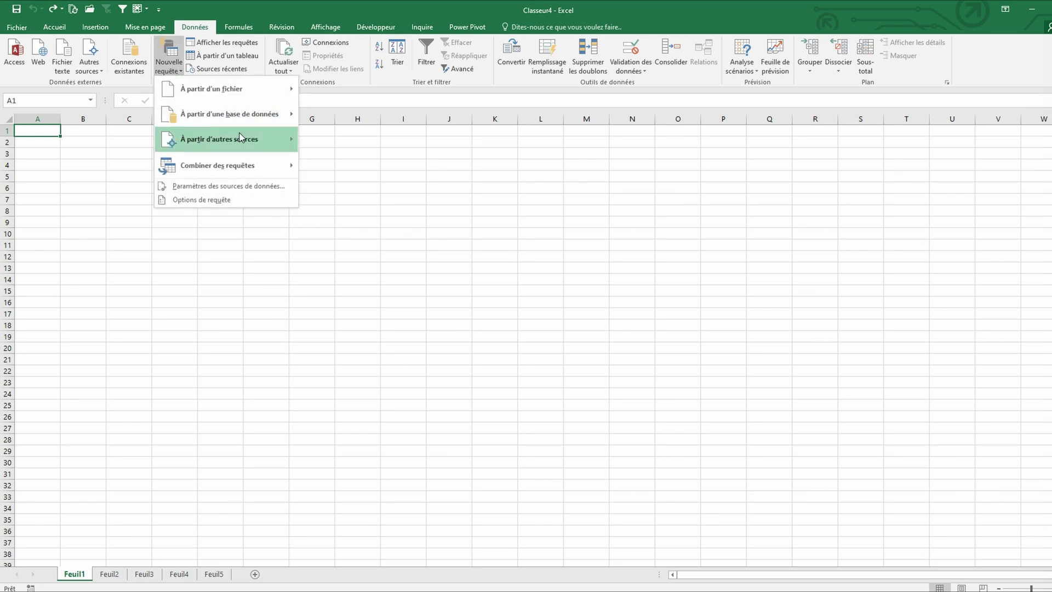
mouse_move(219, 140)
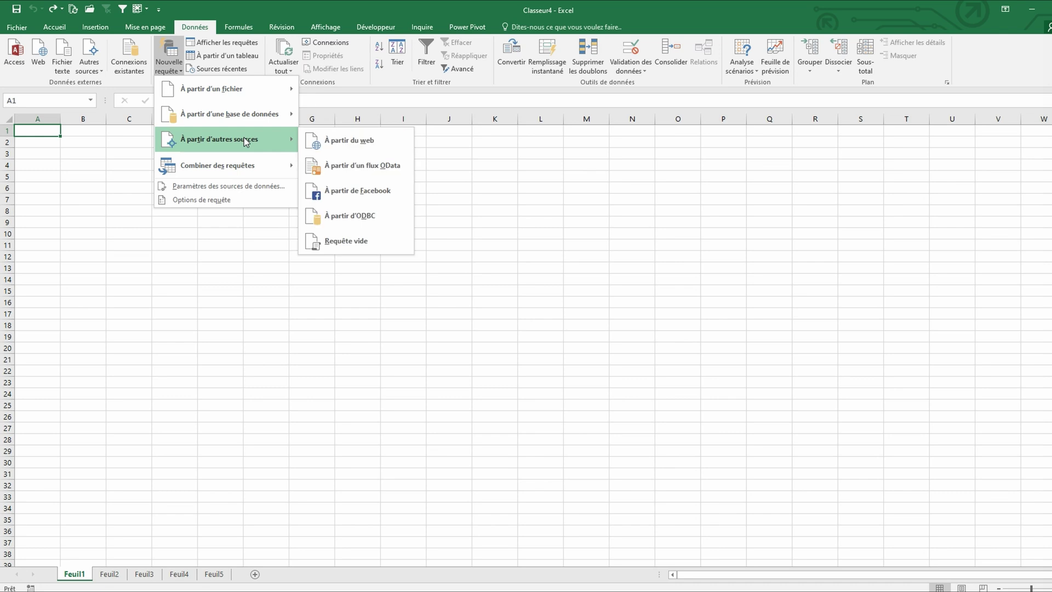
click(366, 140)
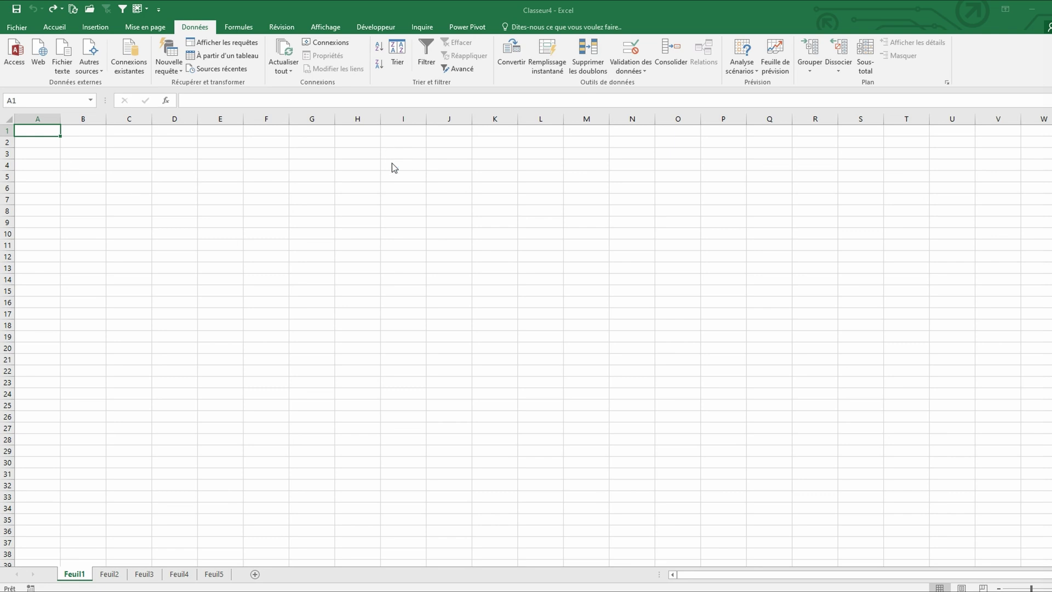
Step: Paste the Wikipedia article URL into the À partir du web dialog and connect
key(ctrl+v)
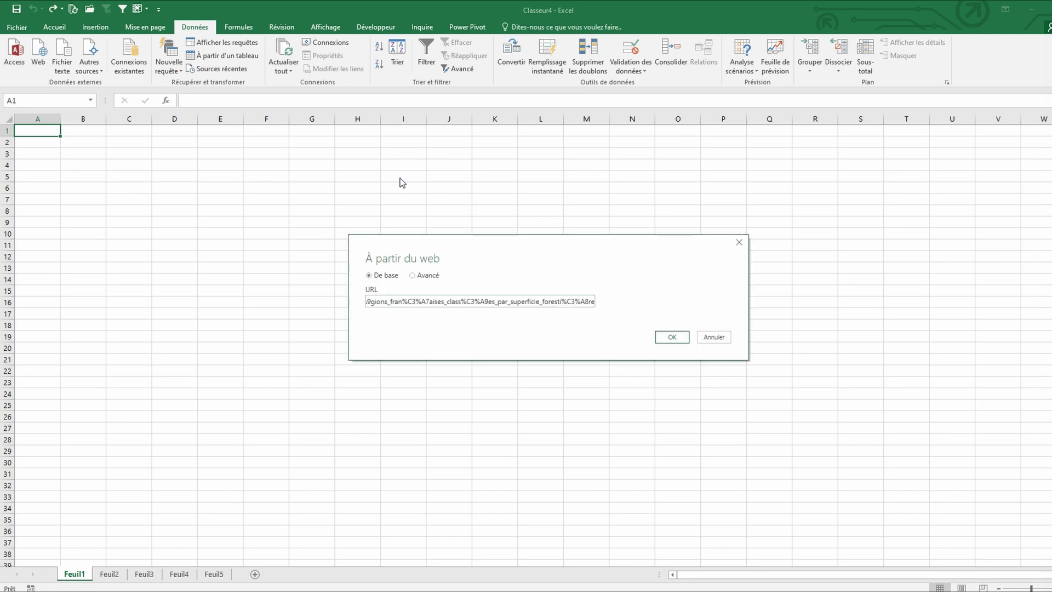
click(673, 337)
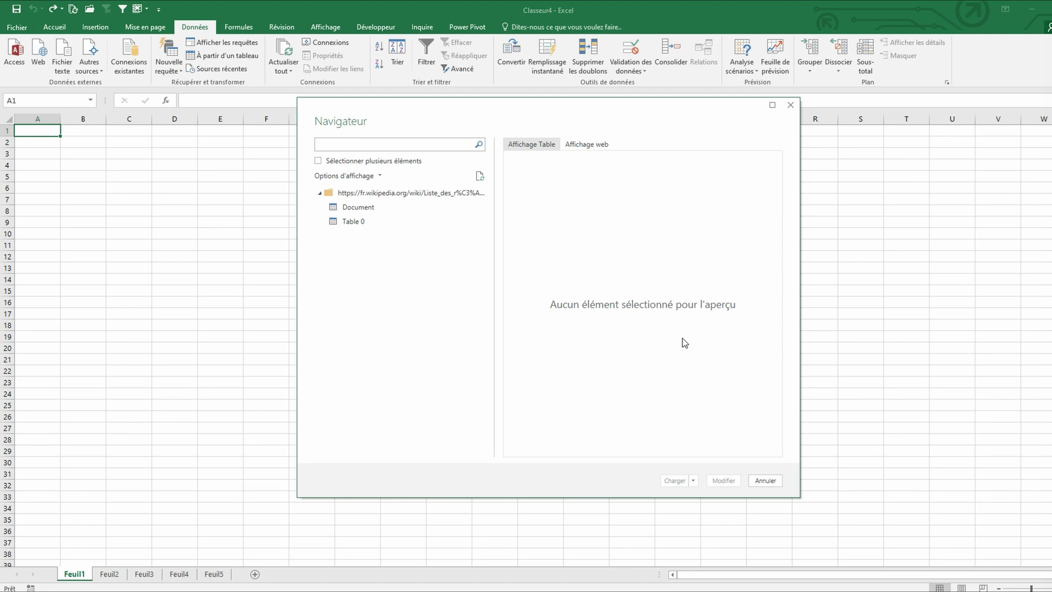
Step: Preview Table 0 in the Navigateur and load it into the new sheet Feuil6
click(366, 224)
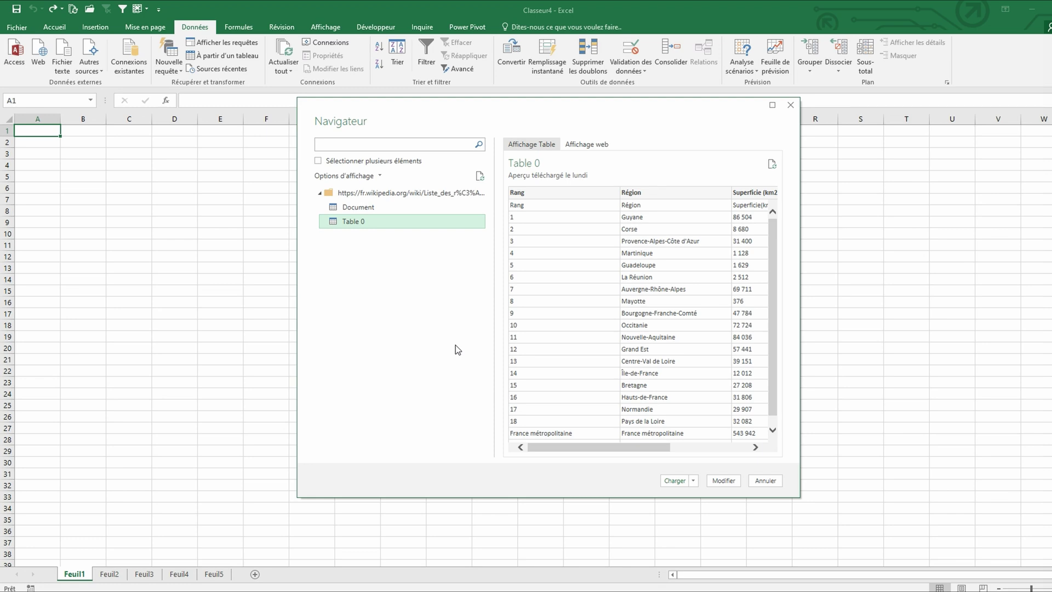
click(675, 481)
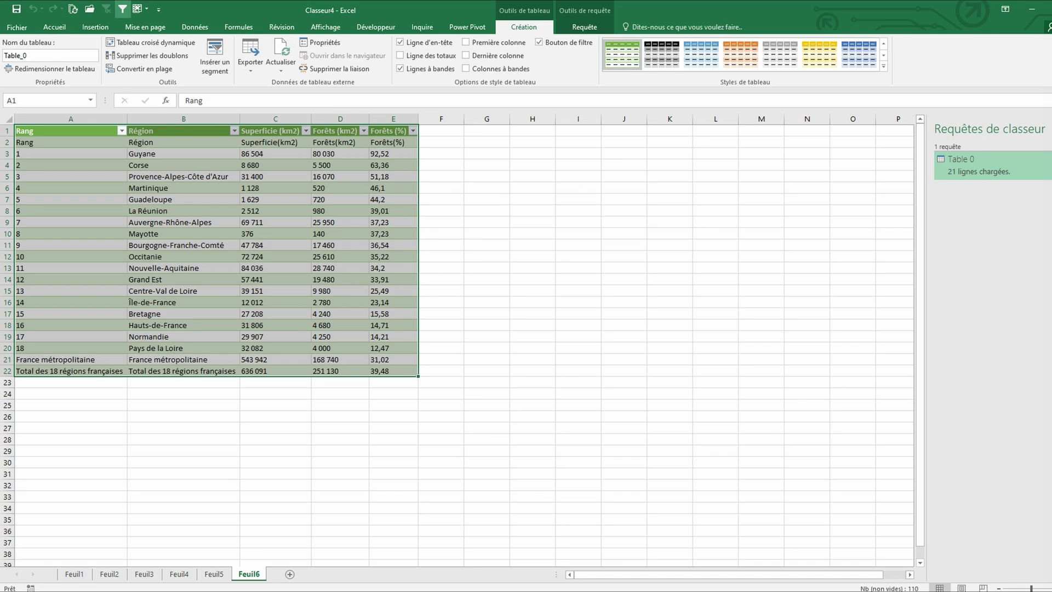
Step: Convert Table_0 to a normal range, delete row 2 and rows 20–22, then copy the Yahoo Finance URL
click(141, 69)
click(519, 335)
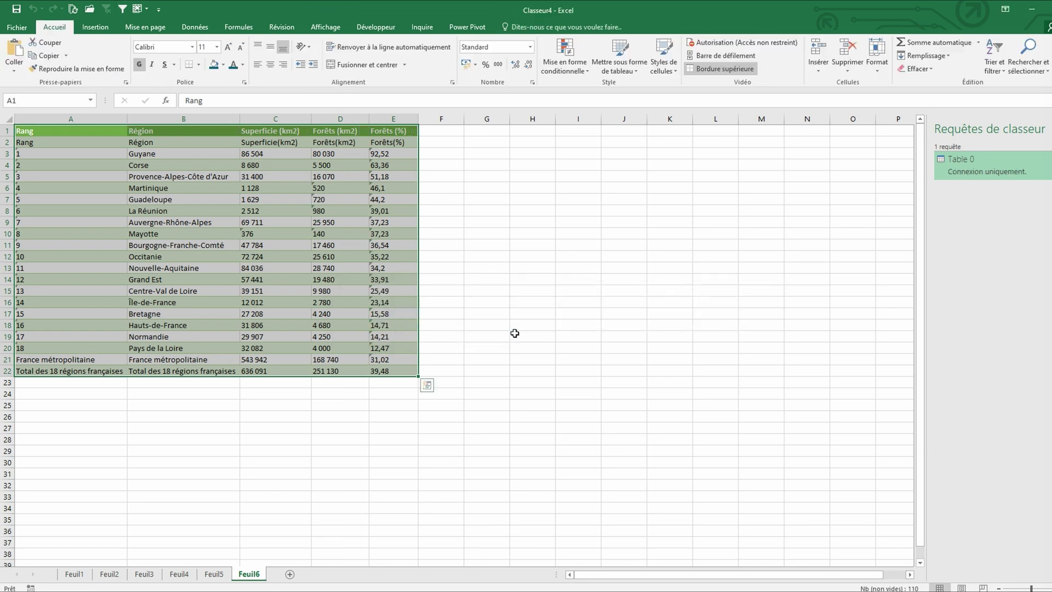
click(8, 143)
key(ctrl+minus)
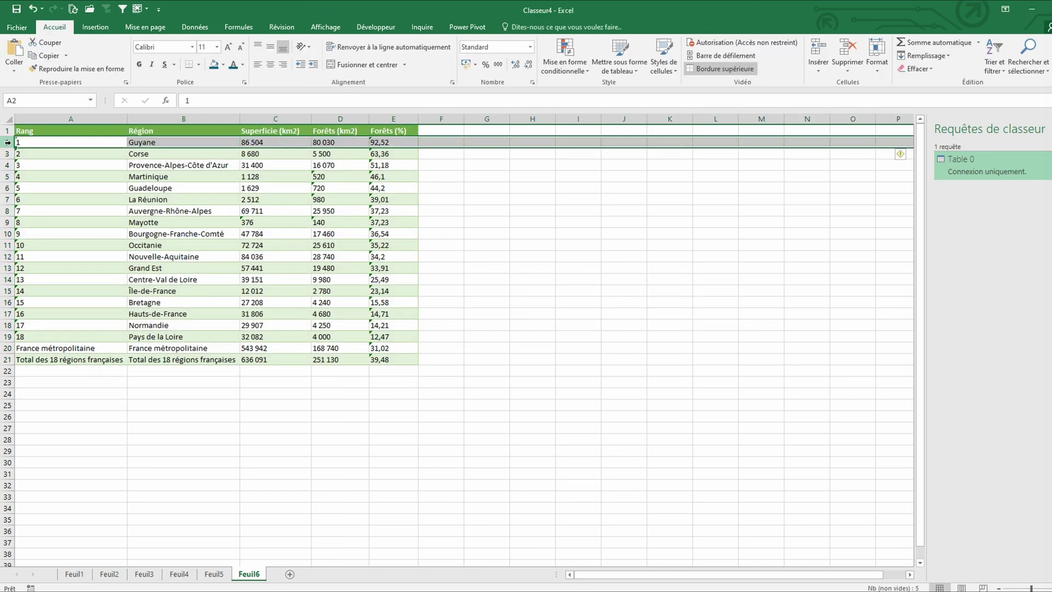
drag(4, 348, 2, 369)
key(ctrl+minus)
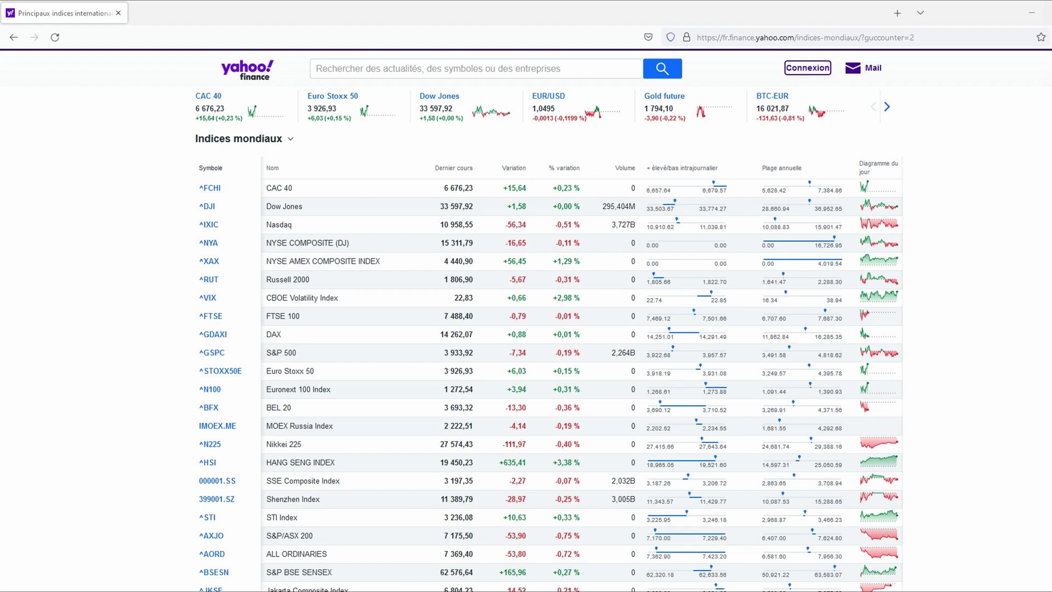
click(828, 38)
key(alt+Tab)
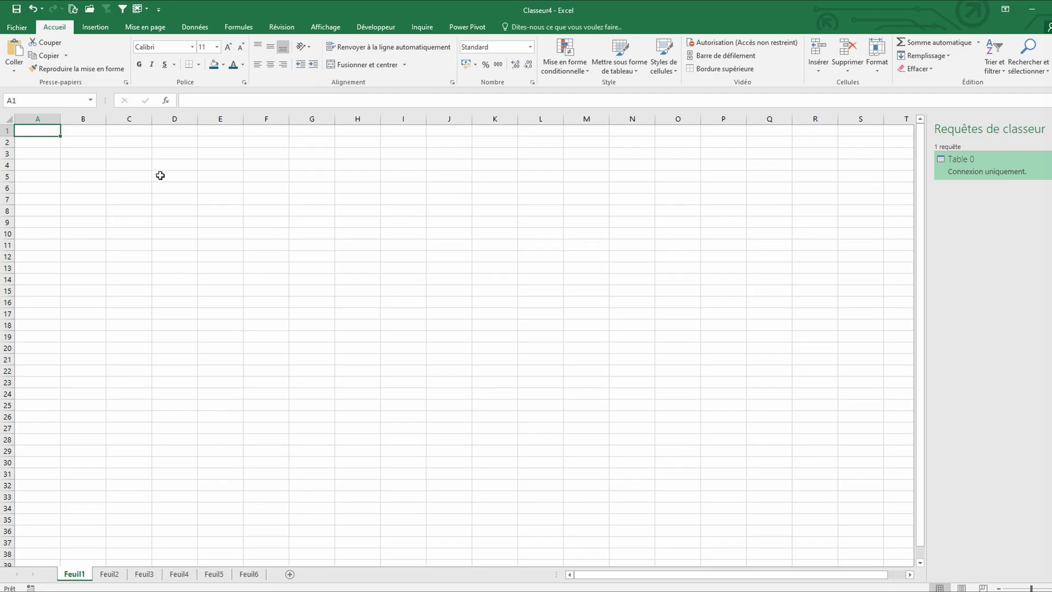
Step: Create an À partir du web query with the Yahoo Finance world indices URL and connect
click(186, 32)
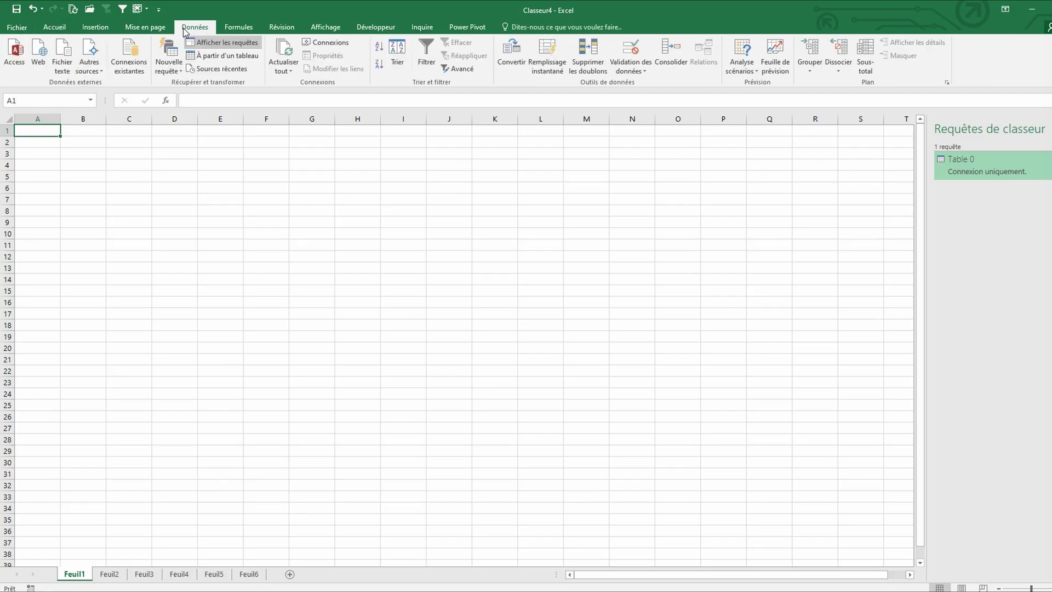
click(171, 69)
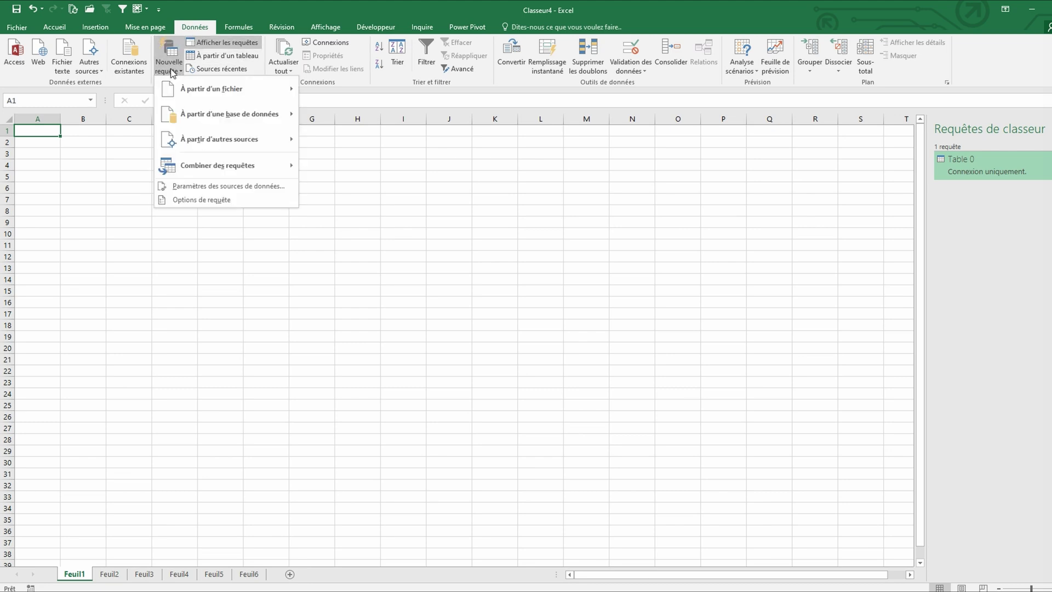
click(229, 144)
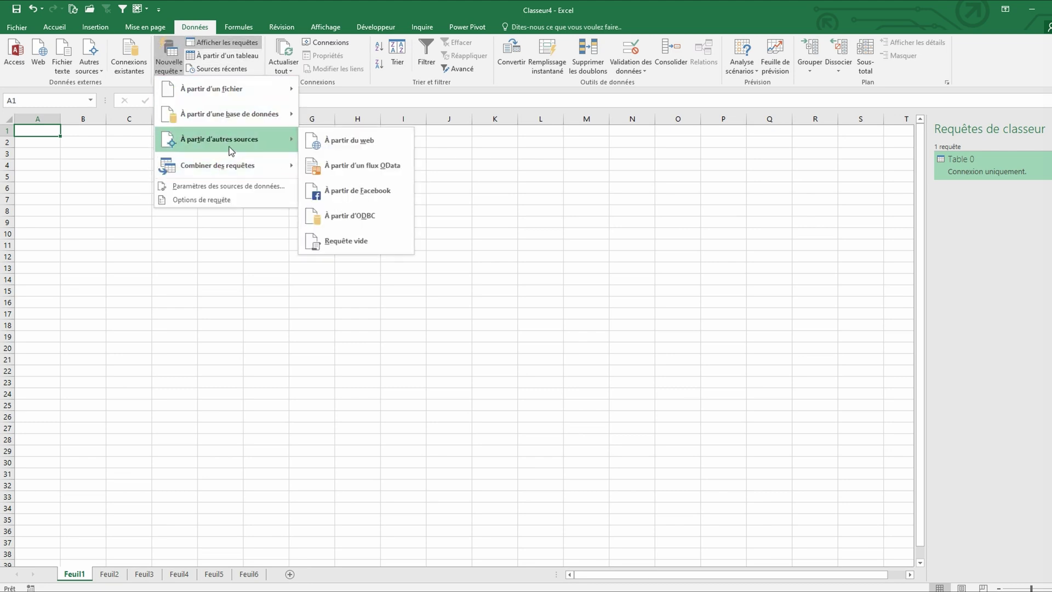
click(319, 141)
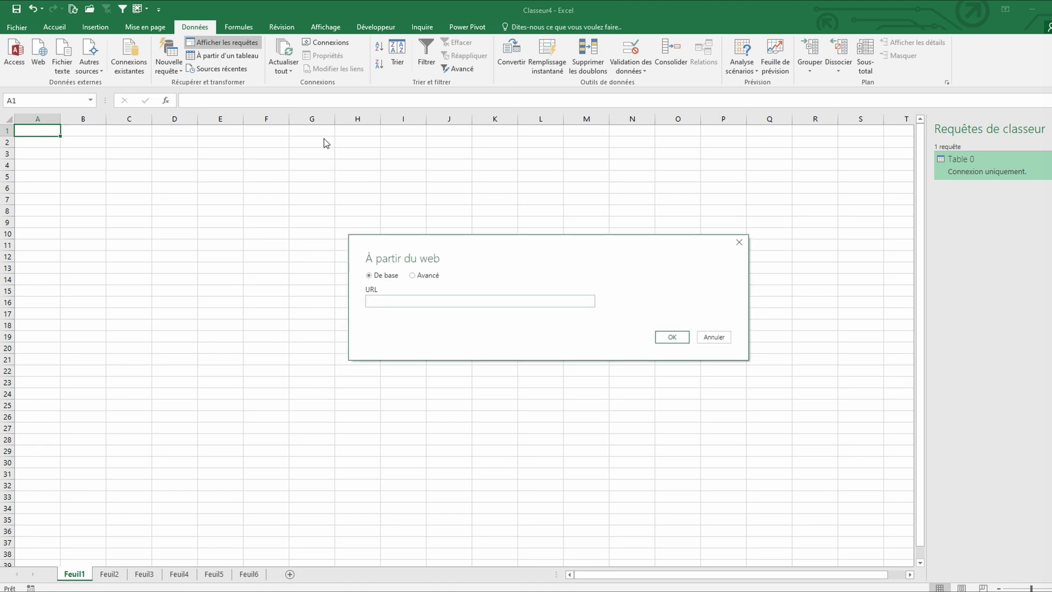
text(https://fr.finance.yahoo.com/indices-mondiaux/?guccounter=2)
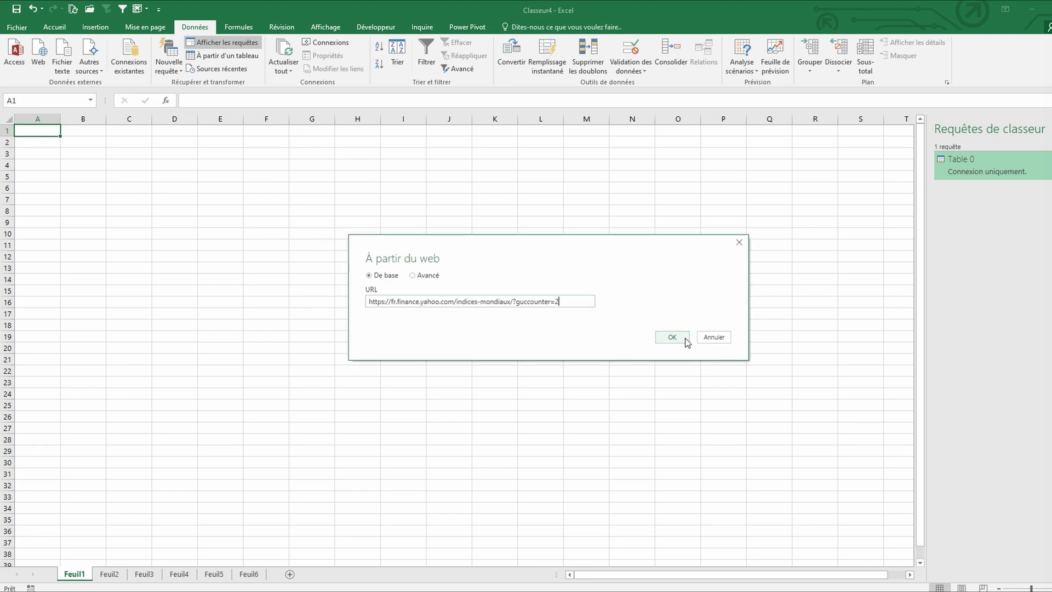
click(687, 340)
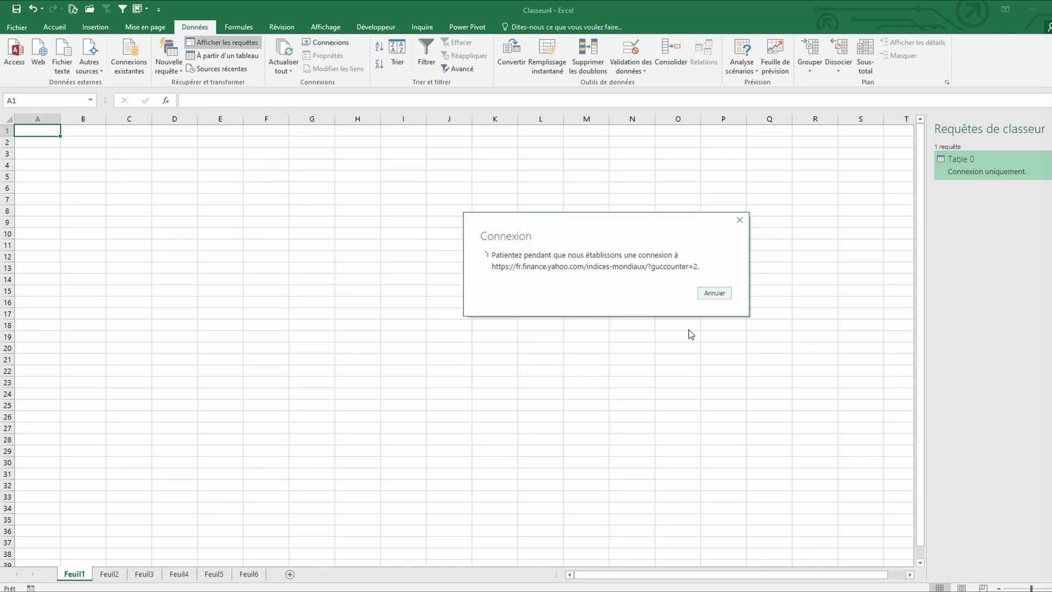
Step: Load Yahoo Finance Table 0, 36 index rows from CAC 40 to NIFTY 50, into Feuil7
click(463, 222)
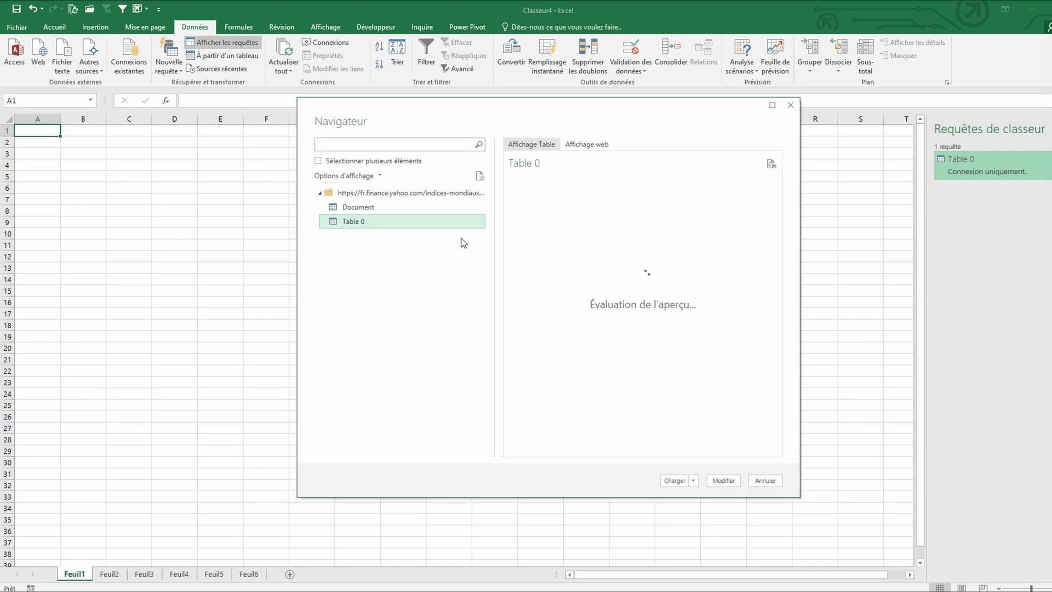
click(675, 480)
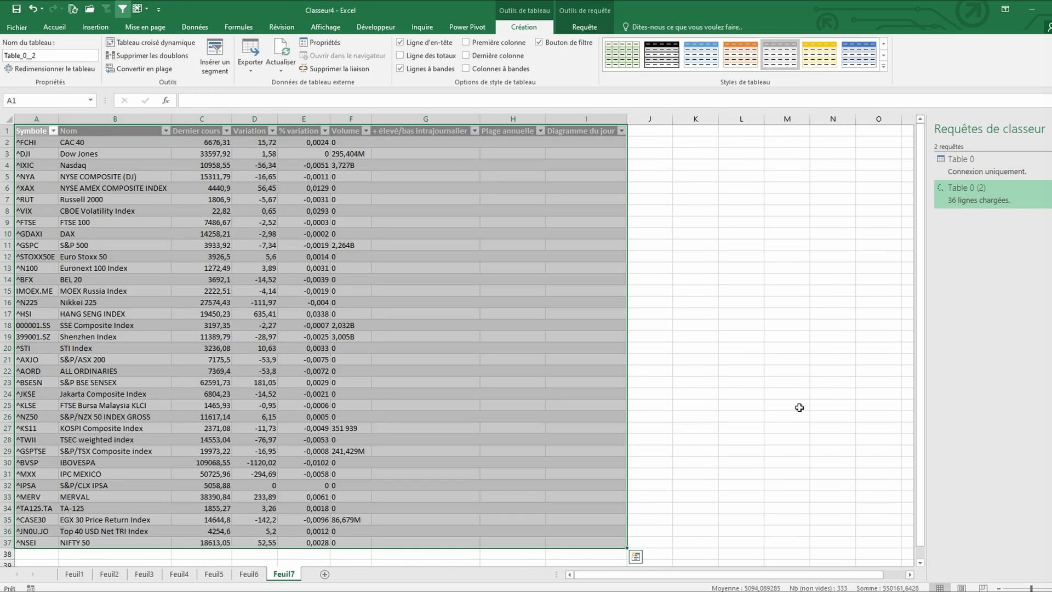
click(723, 338)
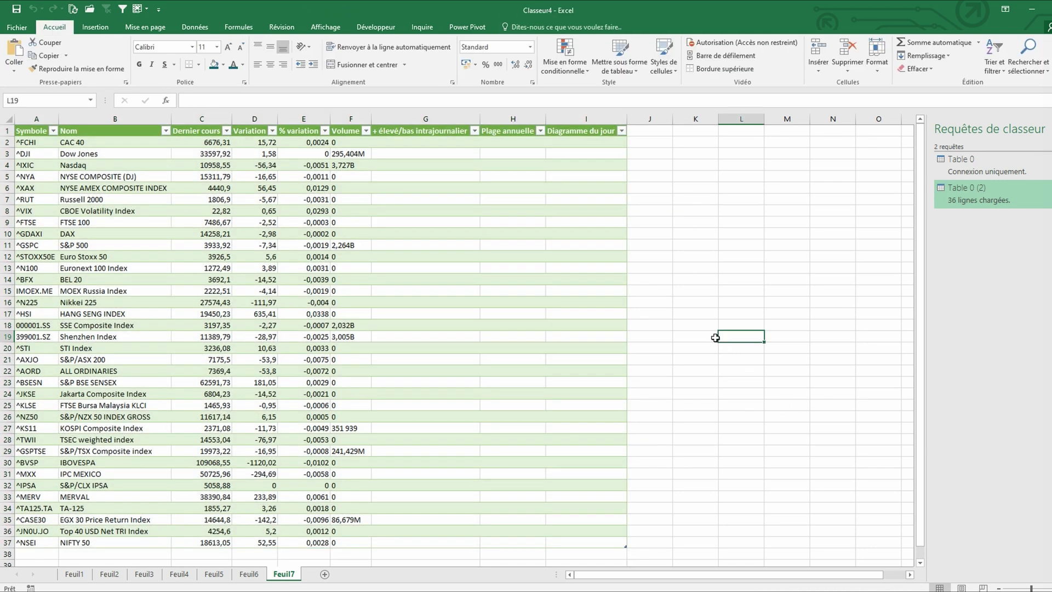
scroll(582, 307, down, 2)
scroll(582, 308, up, 2)
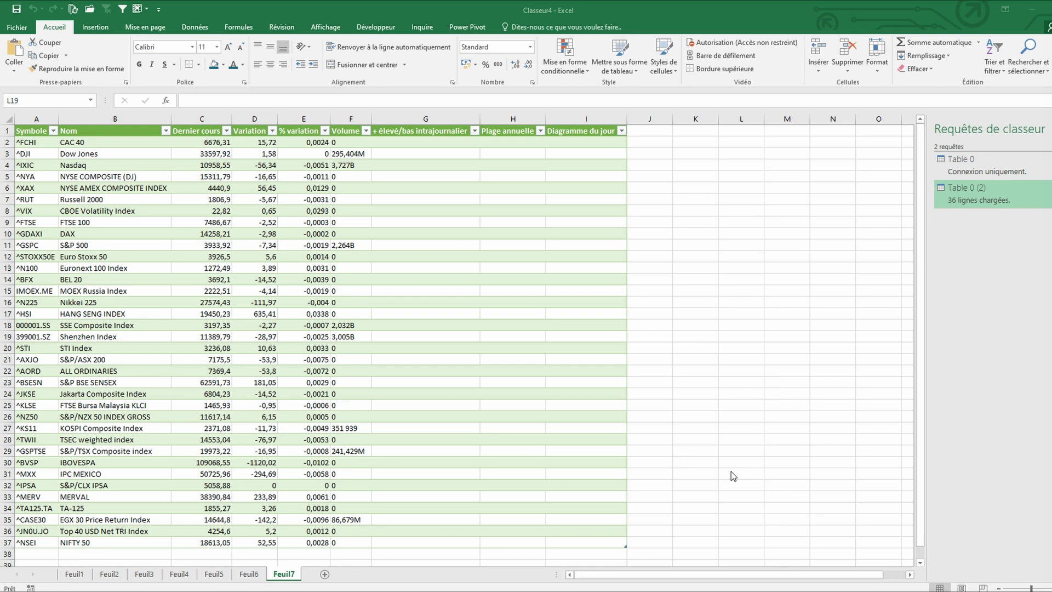
Step: Refresh the Feuil7 indices table, updating CAC 40 to 6676,56 with a 15,97 variation
click(303, 258)
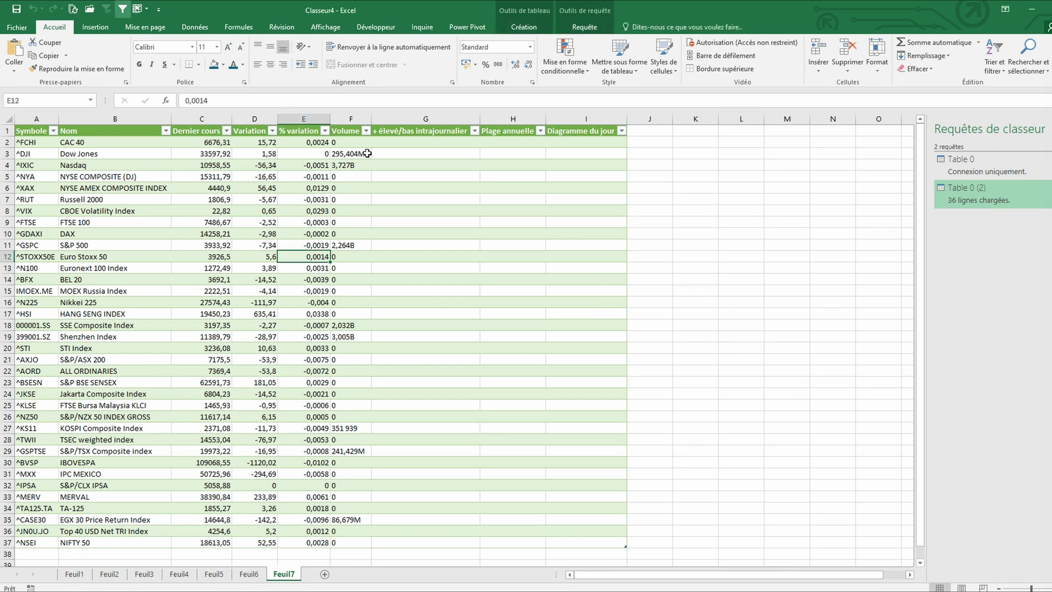
click(73, 8)
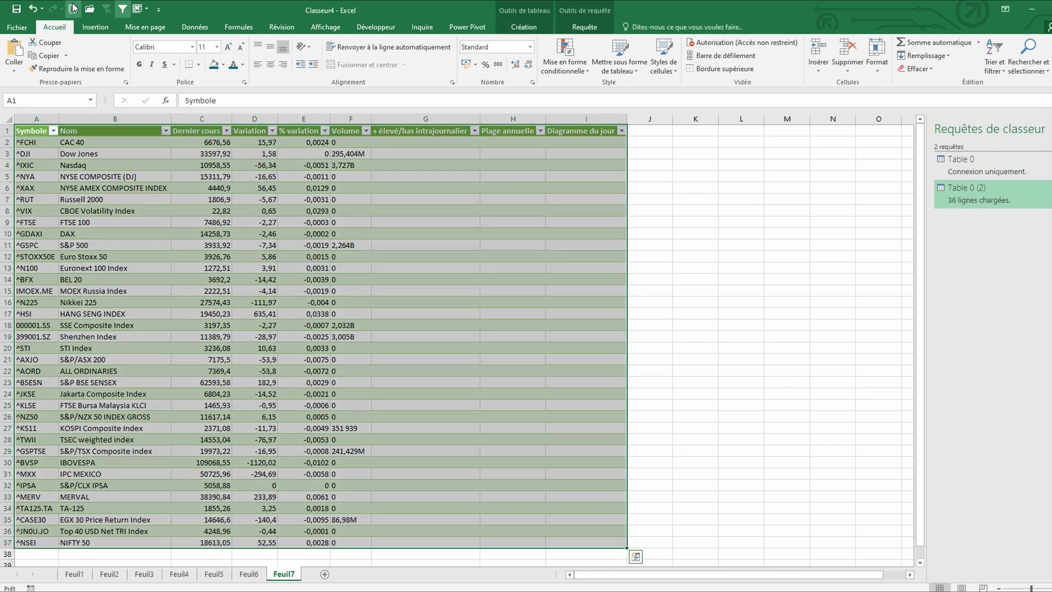
click(669, 235)
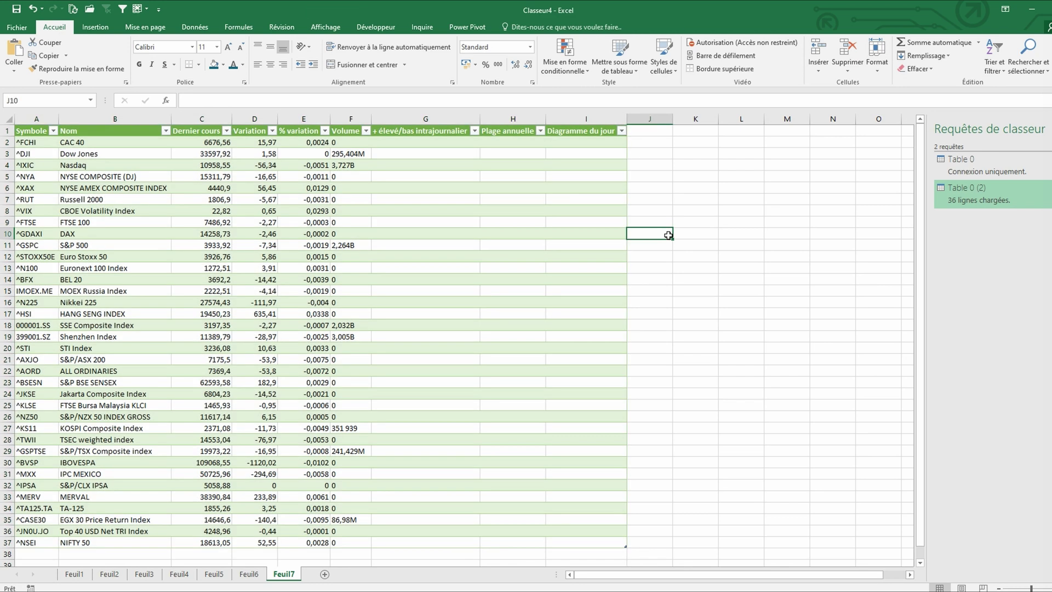